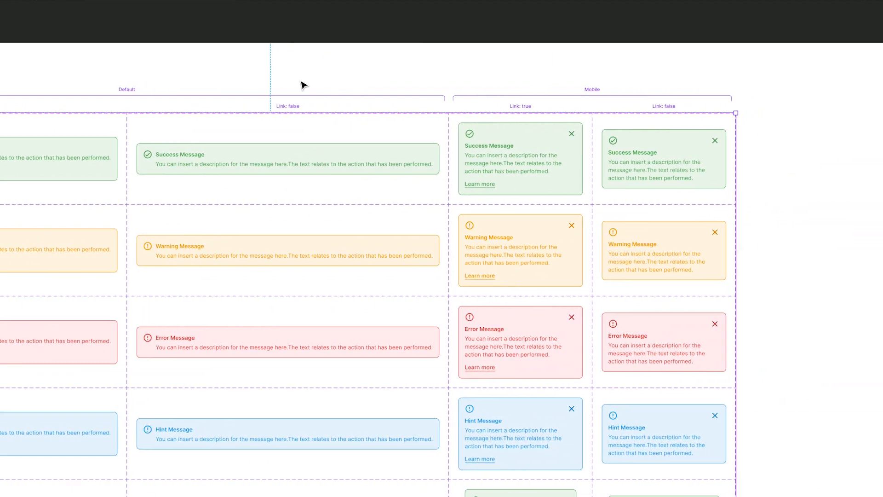
# Examine the message component's variant grid, covering the success, warning, error and hint types with and without link and coloured text.
pyautogui.hscroll(-7, 304, 85)
pyautogui.hscroll(-6, 177, 201)
pyautogui.scroll(-3, 176, 201)
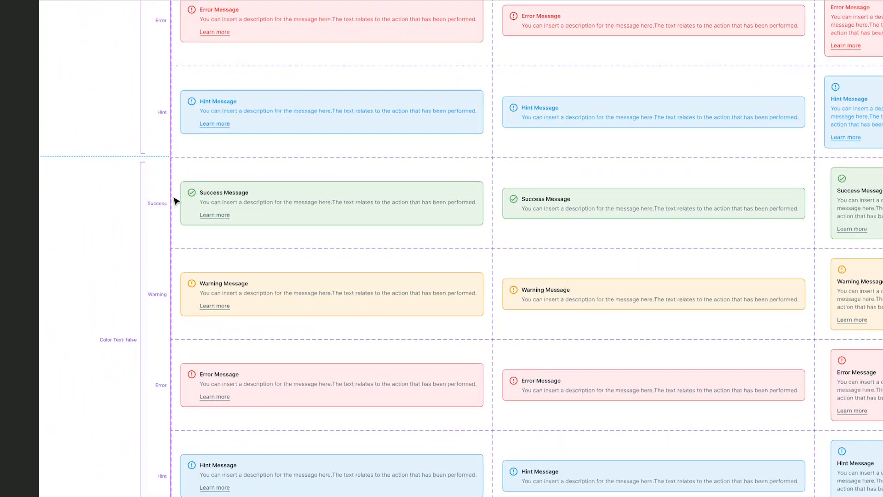
pyautogui.scroll(-8, 132, 335)
pyautogui.scroll(8, 132, 288)
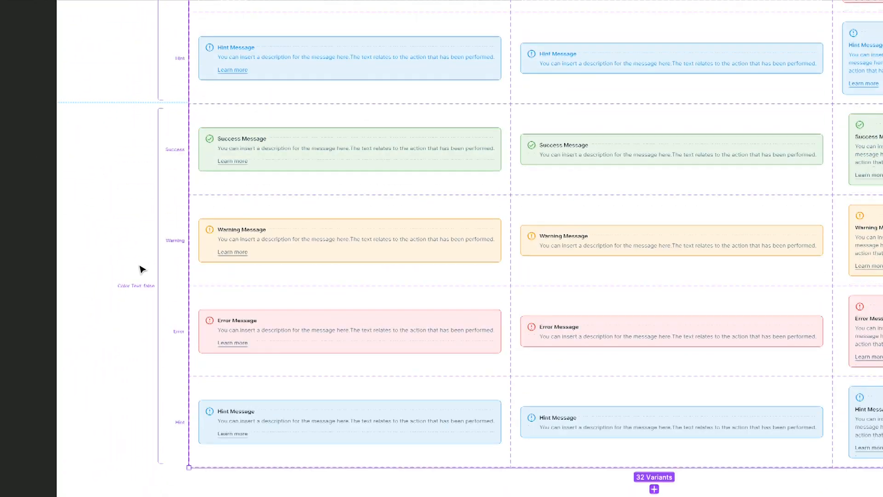
pyautogui.hscroll(10, 142, 270)
pyautogui.scroll(-10, 142, 270)
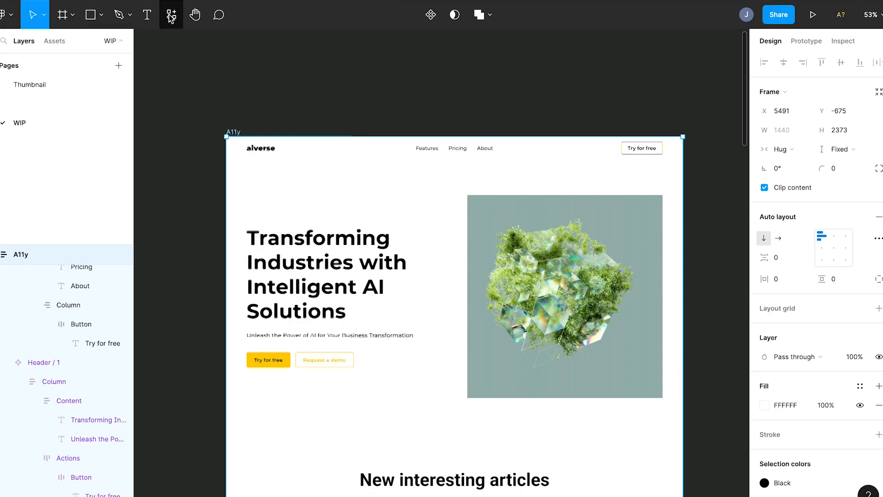
# Find and run the A11y - Color Contrast Checker plugin with the A11y frame selected.
pyautogui.hotkey('shift', 'i')
pyautogui.write('a1')
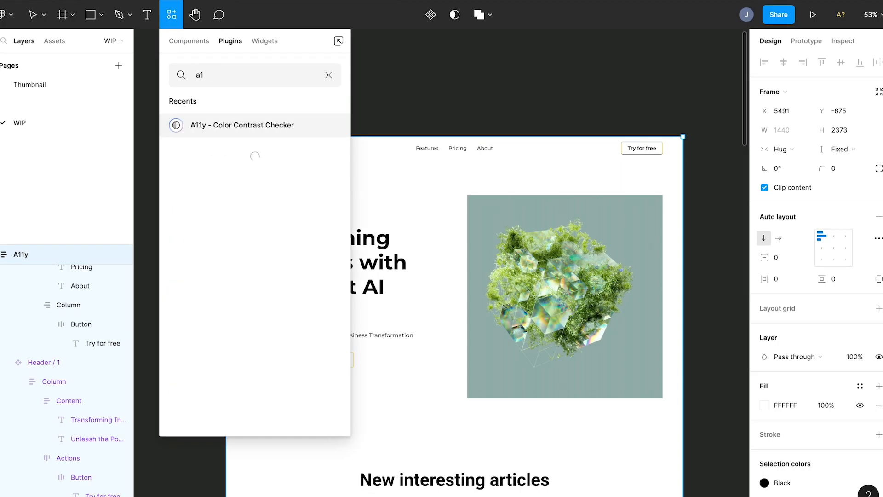
pyautogui.click(237, 124)
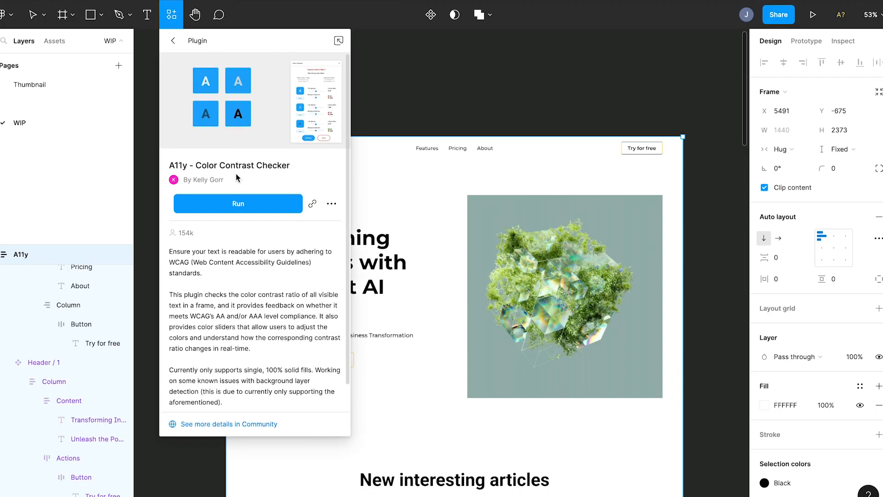
pyautogui.click(238, 205)
pyautogui.hscroll(-3, 340, 212)
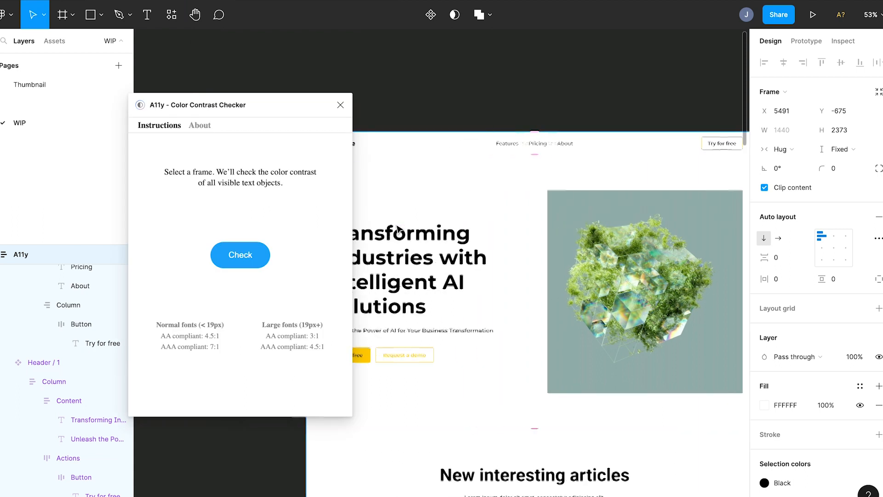
# Check the A11y frame's text contrast and lower the text lightness of the flagged yellow text.
pyautogui.click(255, 254)
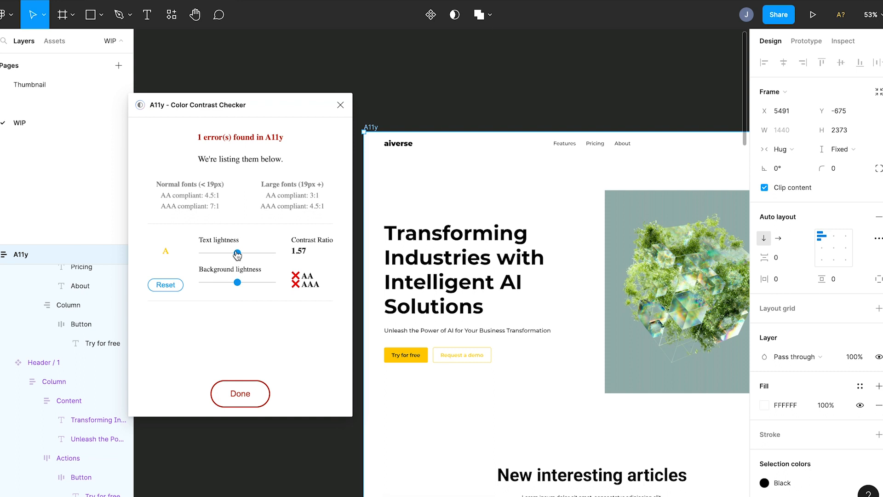
pyautogui.moveTo(228, 256); pyautogui.dragTo(217, 253)
pyautogui.scroll(5, 473, 411)
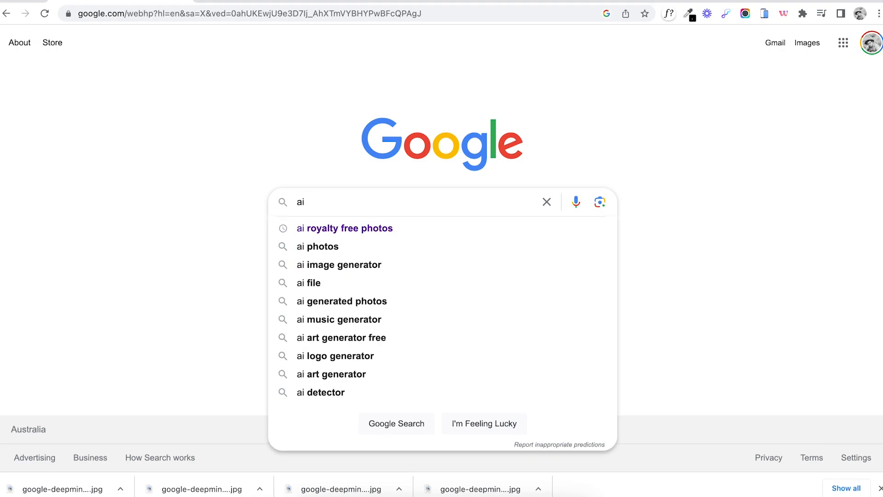
# Search Google for "ai free images" and browse the Free Ai Photos page on Pexels for a photo.
pyautogui.write('free images')
pyautogui.press('Return')
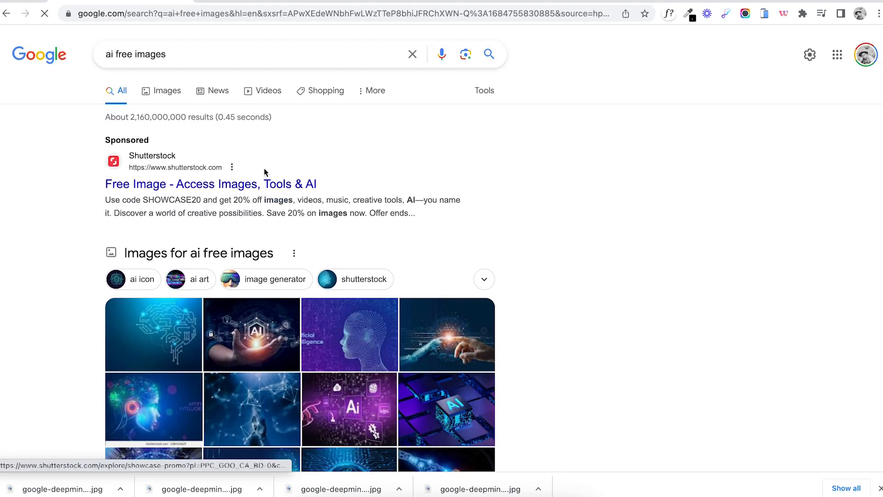
pyautogui.scroll(-4, 65, 195)
pyautogui.scroll(-4, 273, 220)
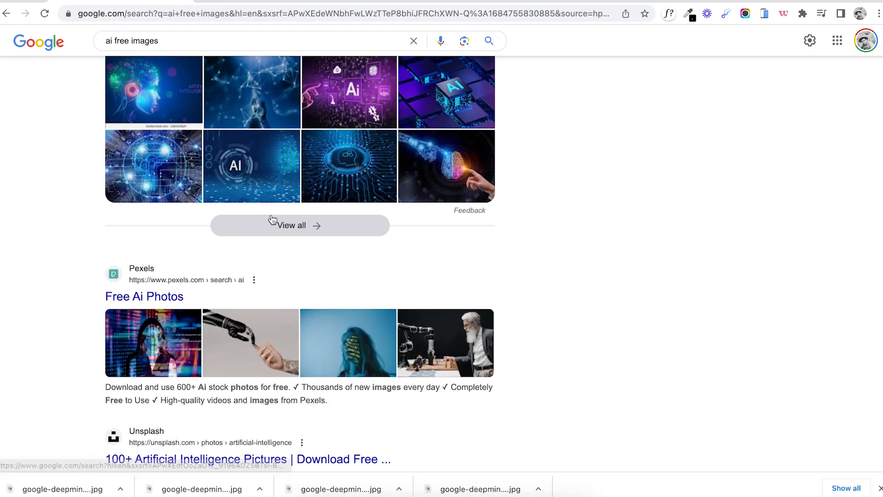
pyautogui.click(155, 247)
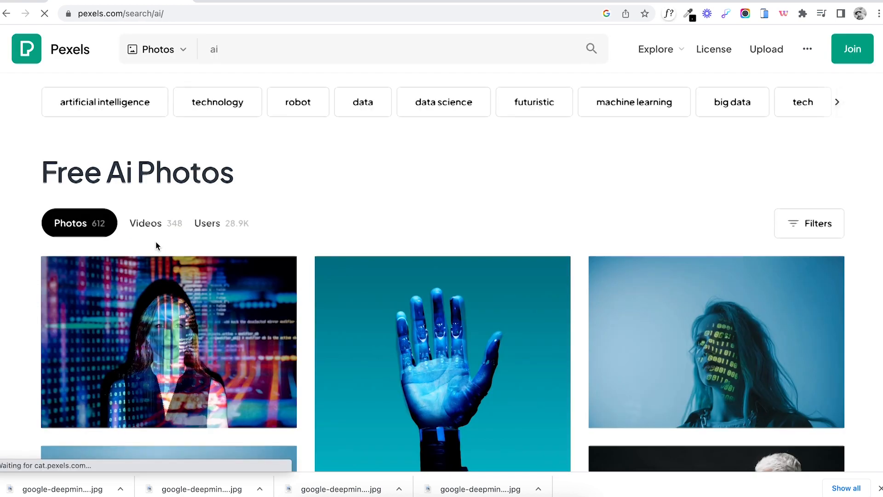
pyautogui.scroll(-3, 155, 246)
pyautogui.click(548, 408)
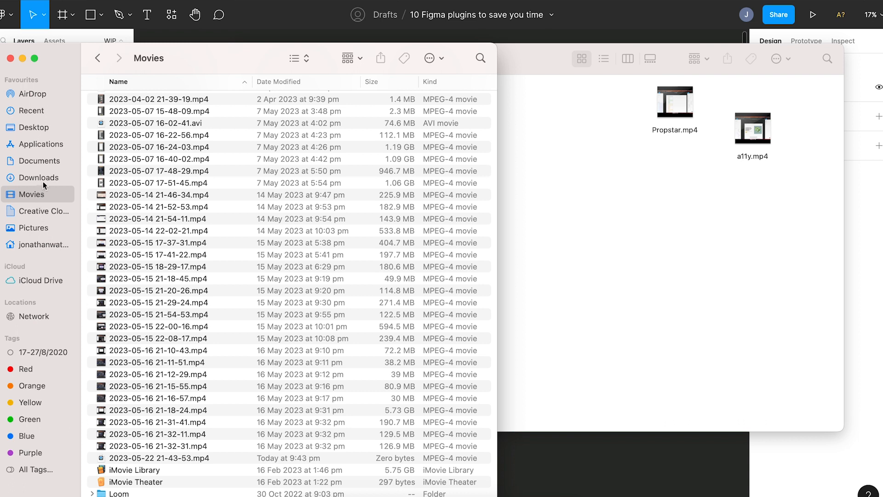
# Bring the downloaded google-deepmind images from the Downloads folder onto the Figma canvas beside the A11y page.
pyautogui.click(42, 181)
pyautogui.click(156, 93)
pyautogui.keyDown('shift'); pyautogui.click(156, 112); pyautogui.keyUp('shift')
pyautogui.moveTo(157, 112); pyautogui.dragTo(588, 466)
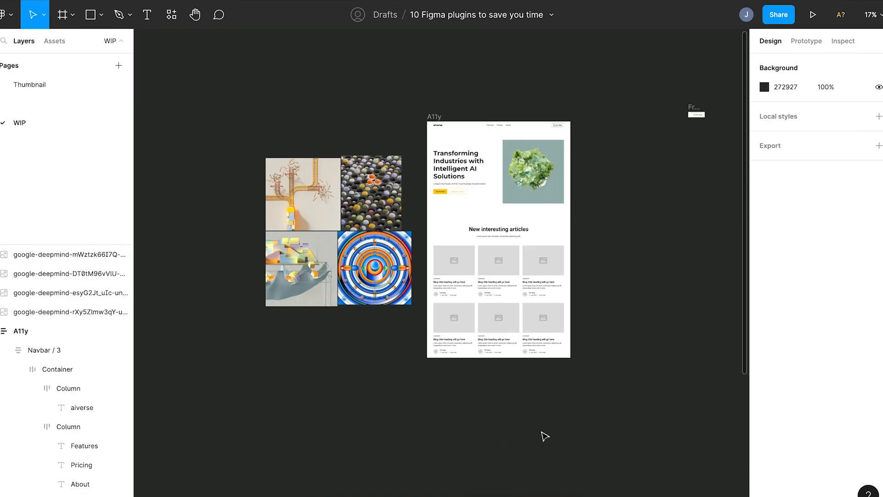
pyautogui.moveTo(548, 371); pyautogui.dragTo(538, 386)
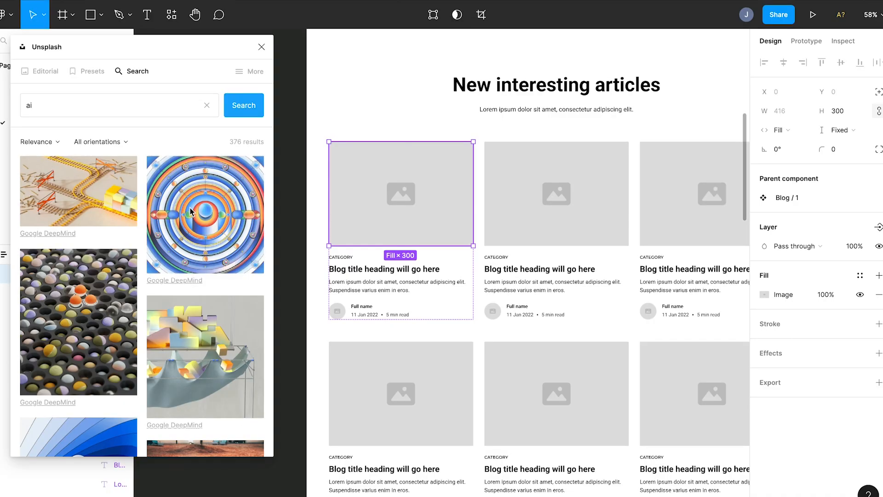
# Fill the three upper blog placeholders with Unsplash's blue-and-orange circular pattern, railway track and colourful block sculpture images.
pyautogui.click(148, 213)
pyautogui.press('Tab')
pyautogui.click(79, 191)
pyautogui.press('Tab')
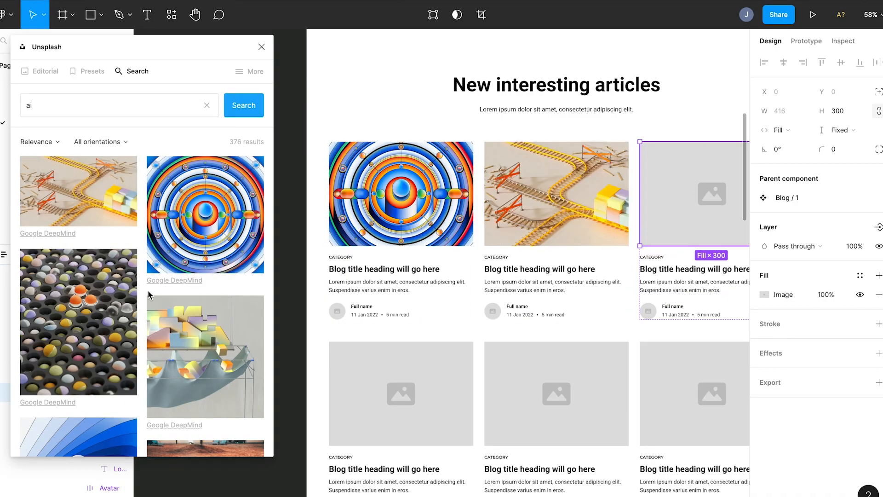
pyautogui.click(193, 331)
# Fill the first lower-row blog placeholder with the coloured balls image and the second with another Unsplash "ai" image.
pyautogui.scroll(-3, 478, 282)
pyautogui.hscroll(2, 479, 281)
pyautogui.click(299, 346)
pyautogui.click(77, 312)
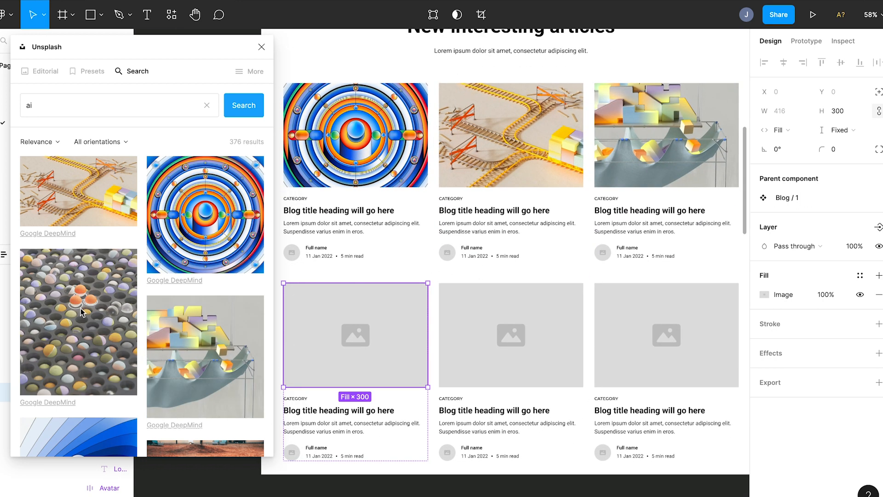
pyautogui.scroll(-3, 76, 294)
pyautogui.press('Tab')
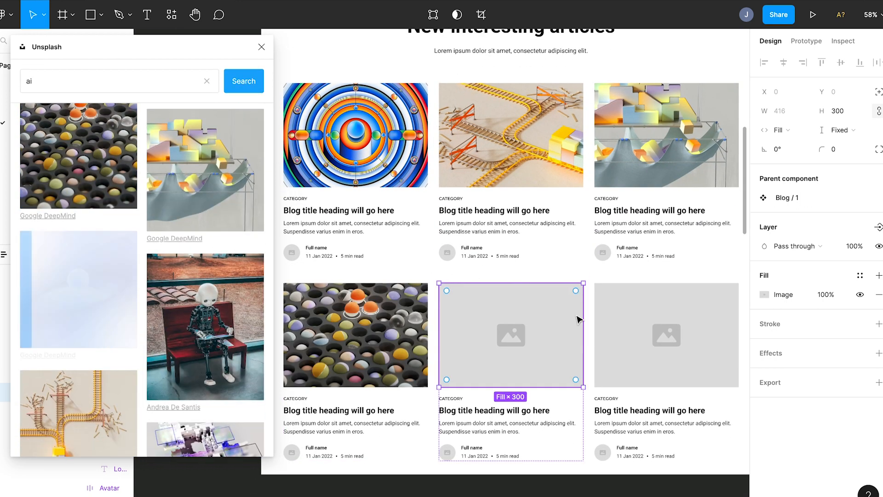
pyautogui.scroll(-3, 138, 276)
pyautogui.click(79, 161)
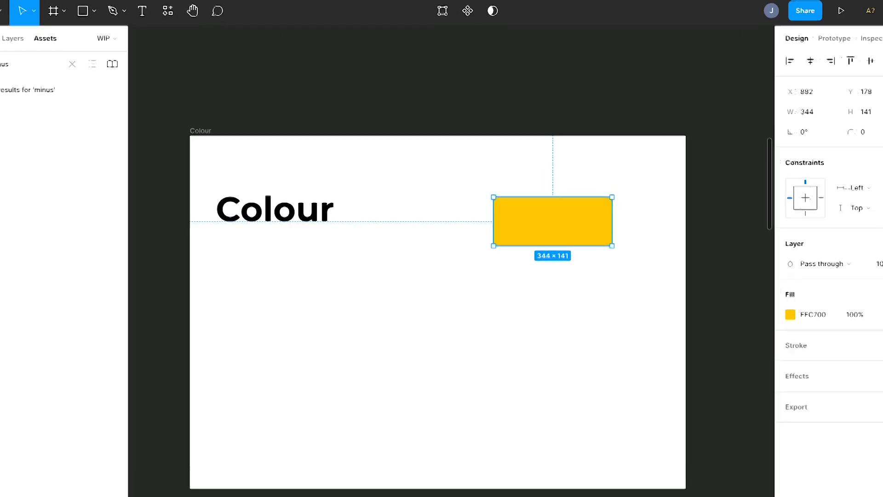
# Generate tints and shades of the yellow FFC700 rectangle with the Tints and Shades plugin.
pyautogui.click(167, 11)
pyautogui.click(225, 127)
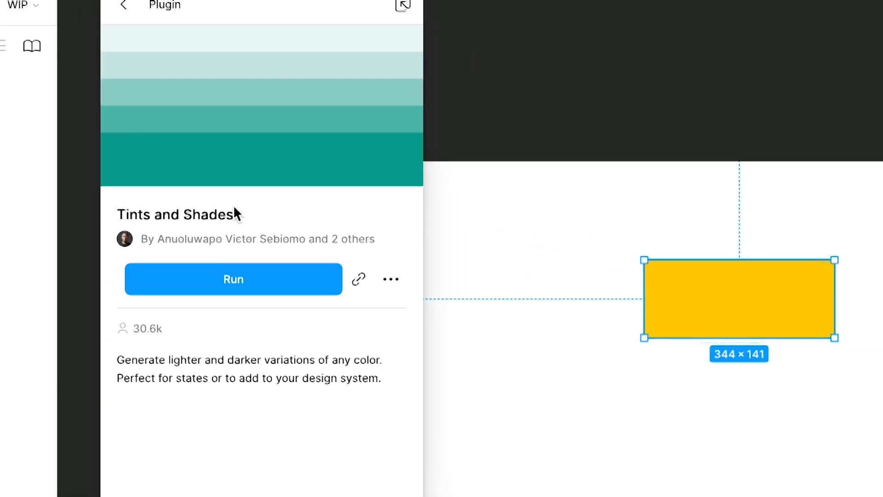
pyautogui.click(233, 279)
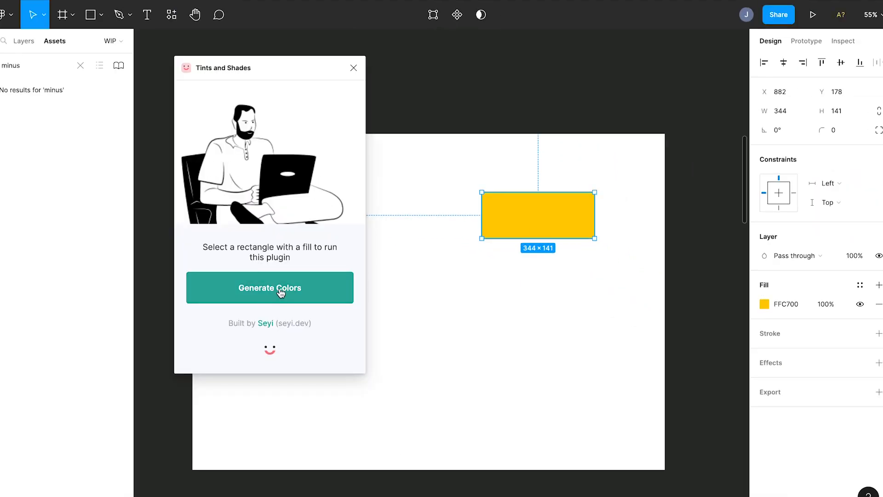
pyautogui.click(280, 293)
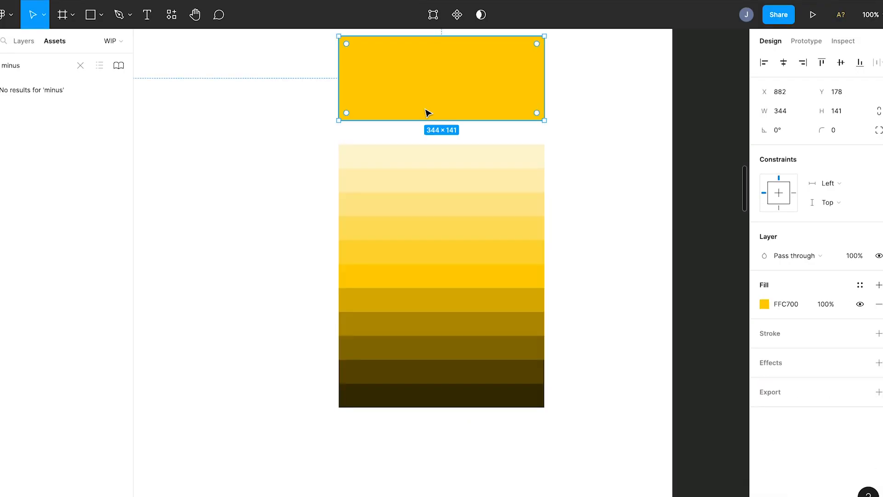
# Delete the original yellow rectangle in the Colour frame and move the generated swatches up.
pyautogui.press('Delete')
pyautogui.scroll(-4, 428, 113)
pyautogui.scroll(3, 427, 113)
pyautogui.hscroll(-3, 427, 113)
pyautogui.moveTo(416, 167); pyautogui.dragTo(529, 338)
pyautogui.moveTo(501, 243); pyautogui.dragTo(504, 201)
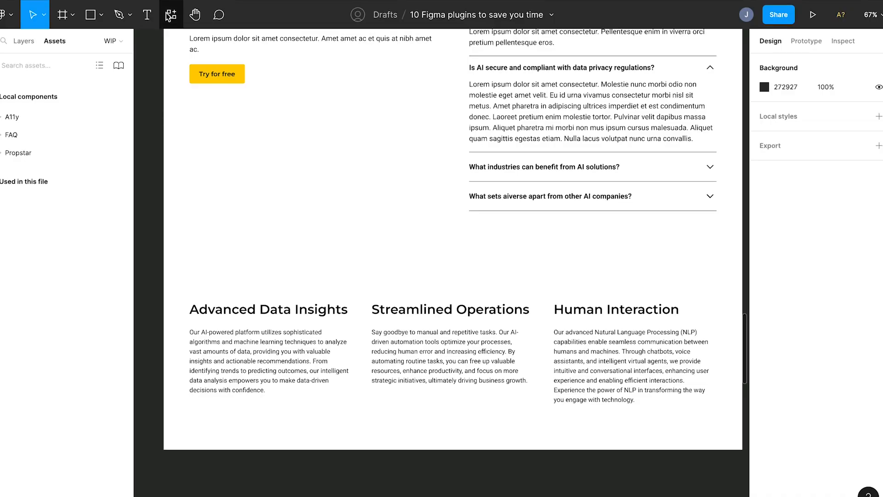
# Find the Material Symbols plugin with "google material", run it and search its symbols for "data".
pyautogui.click(170, 15)
pyautogui.write('google material')
pyautogui.click(238, 192)
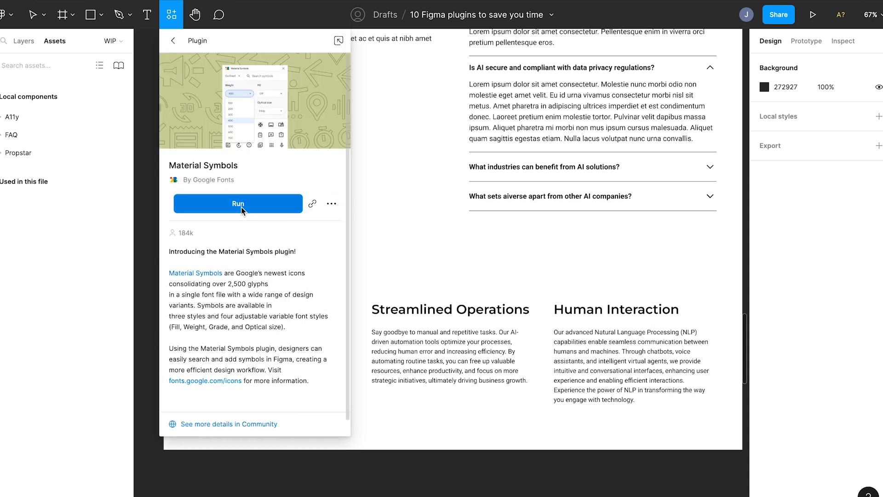
pyautogui.click(238, 203)
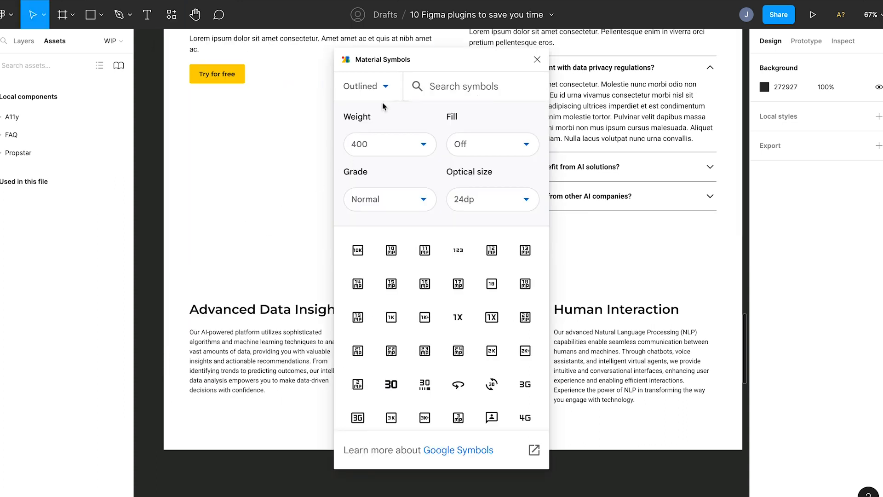
pyautogui.scroll(-10, 394, 274)
pyautogui.scroll(-10, 393, 275)
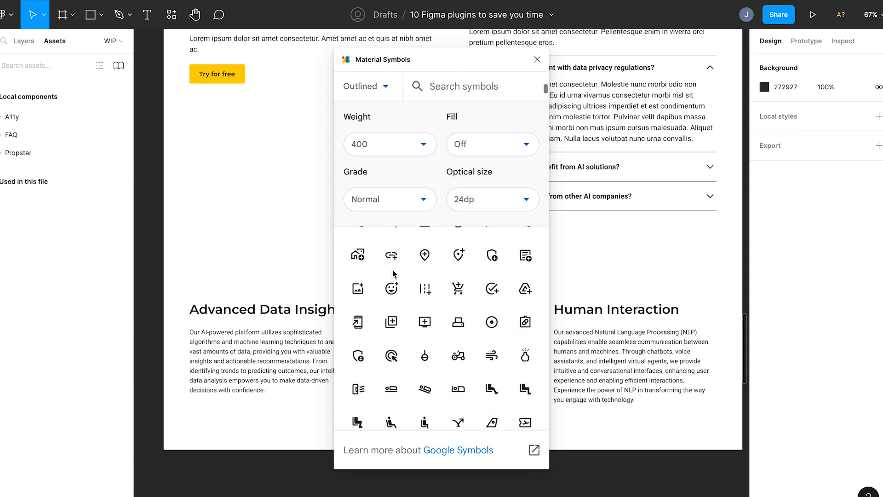
pyautogui.click(469, 86)
pyautogui.write('data')
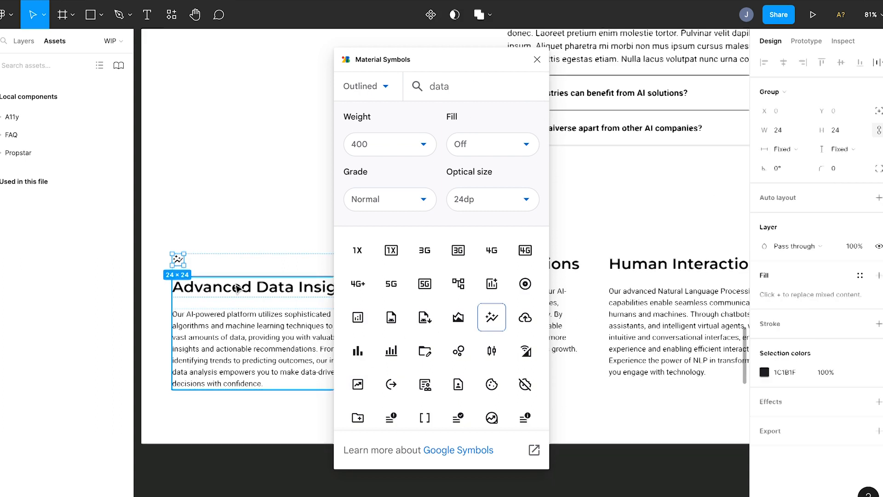
# Scale the icon above Advanced Data Insights to about 70 × 70 and choose the starburst symbol for Streamlined Operations.
pyautogui.press('k')
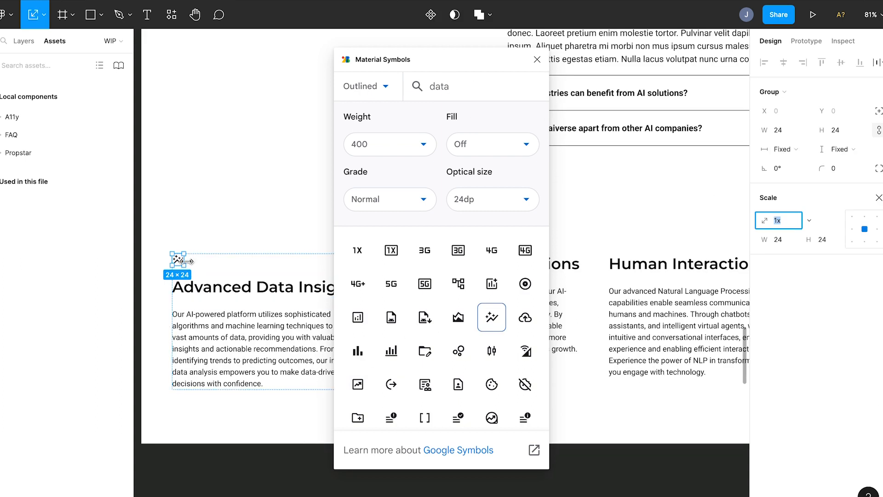
pyautogui.moveTo(186, 266); pyautogui.dragTo(209, 287)
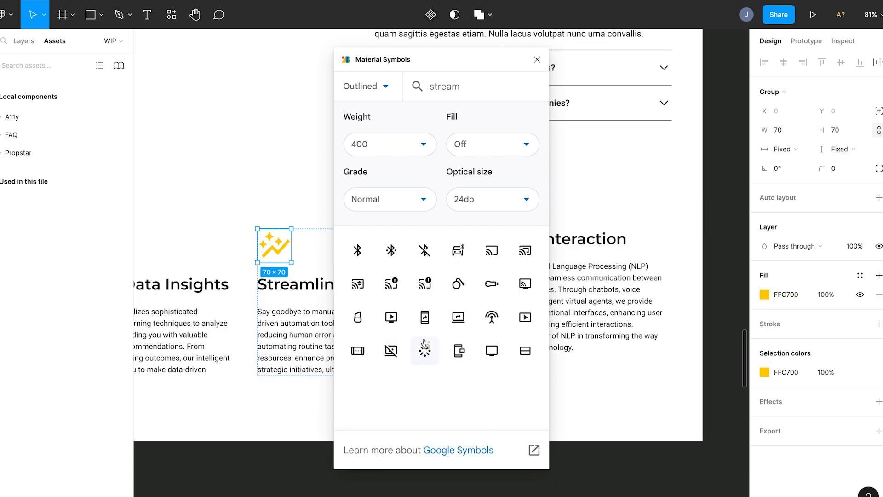
pyautogui.click(425, 345)
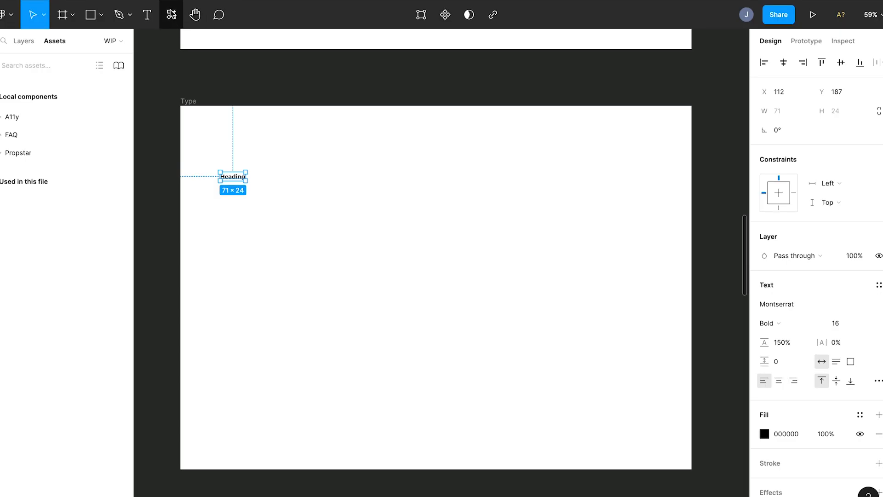
# Find the Typescales plugin with "typescale" and run it on the Heading text in the Type frame.
pyautogui.hotkey('shift', 'i')
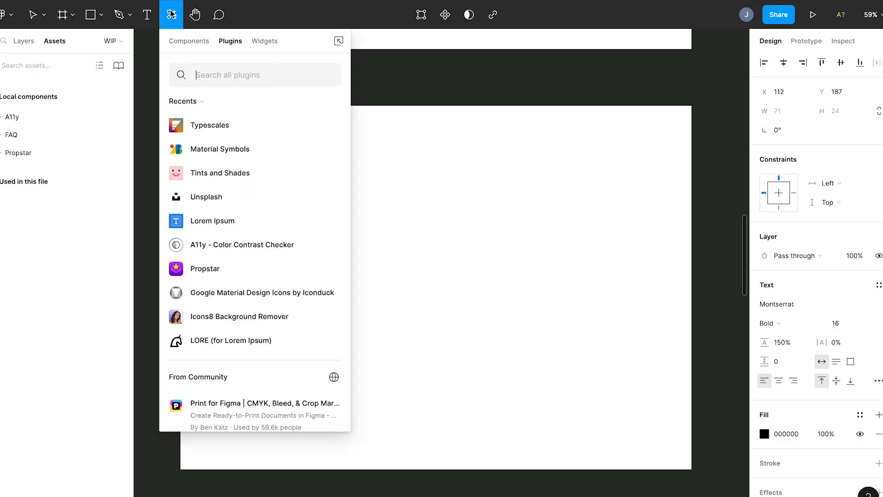
pyautogui.write('typescale')
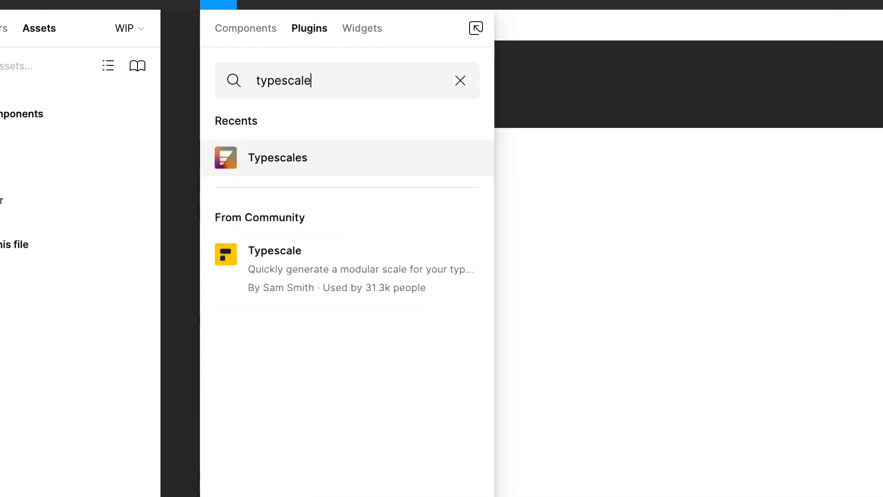
pyautogui.click(275, 159)
pyautogui.click(315, 276)
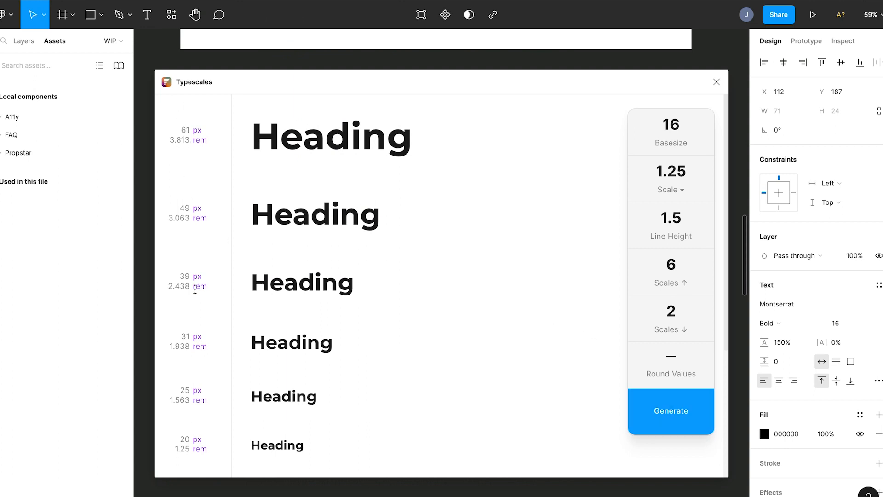
# Review the heading sizes in the type scale and set its base size to 24.
pyautogui.scroll(-5, 194, 326)
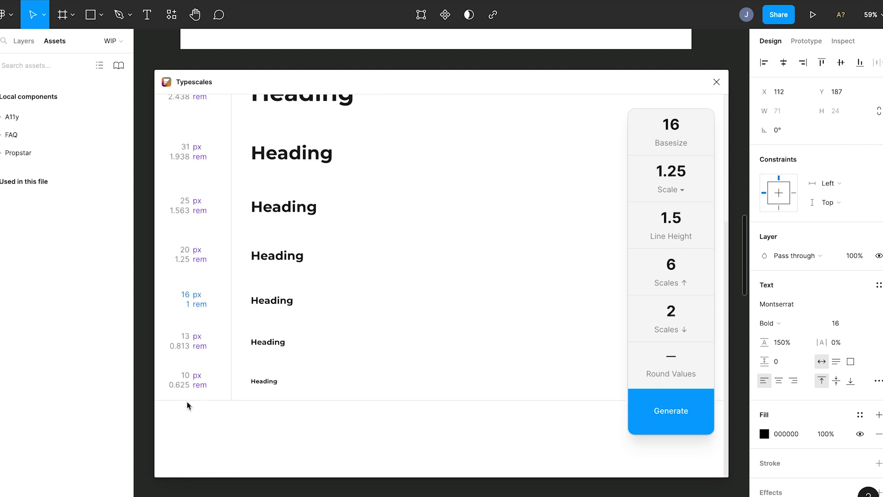
pyautogui.scroll(5, 202, 310)
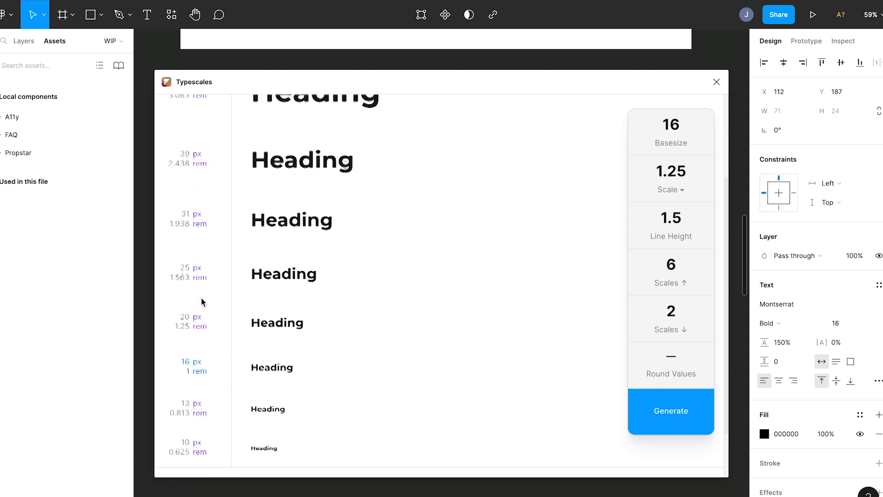
pyautogui.moveTo(653, 124); pyautogui.dragTo(687, 126)
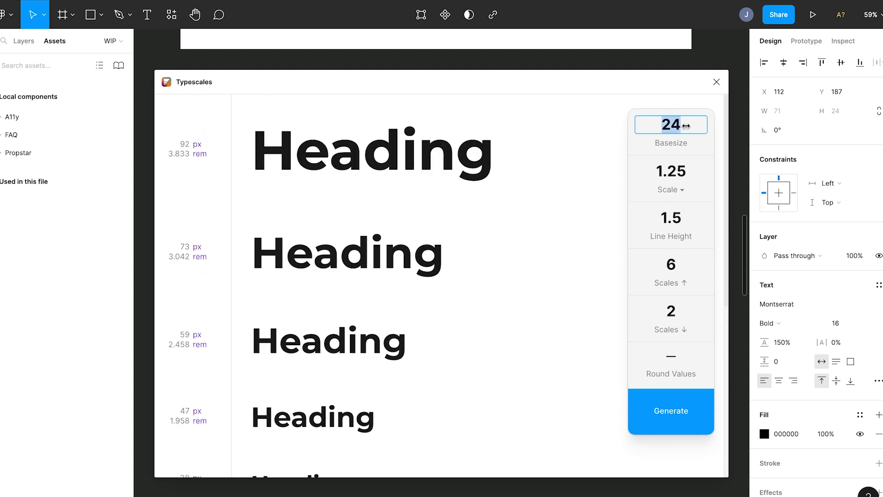
# Set the type scale's base size to 16, generate it onto the canvas and look through the resulting heading sizes.
pyautogui.write('16')
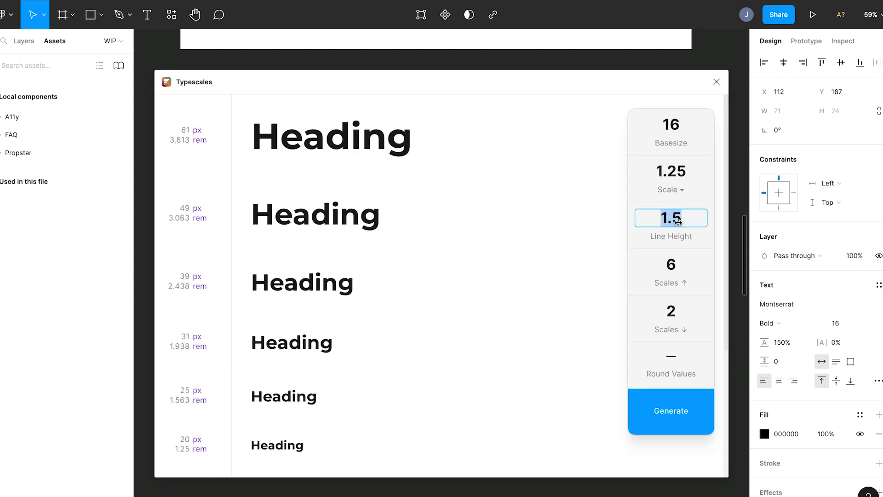
pyautogui.click(666, 411)
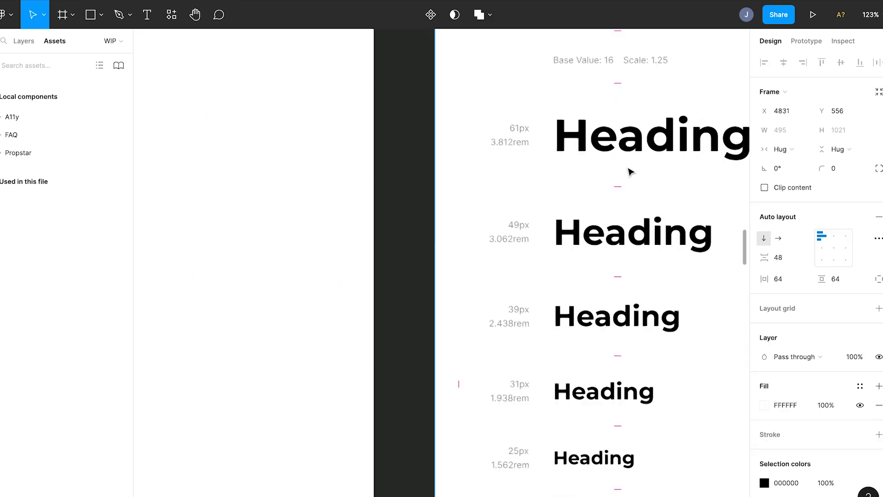
pyautogui.click(707, 189)
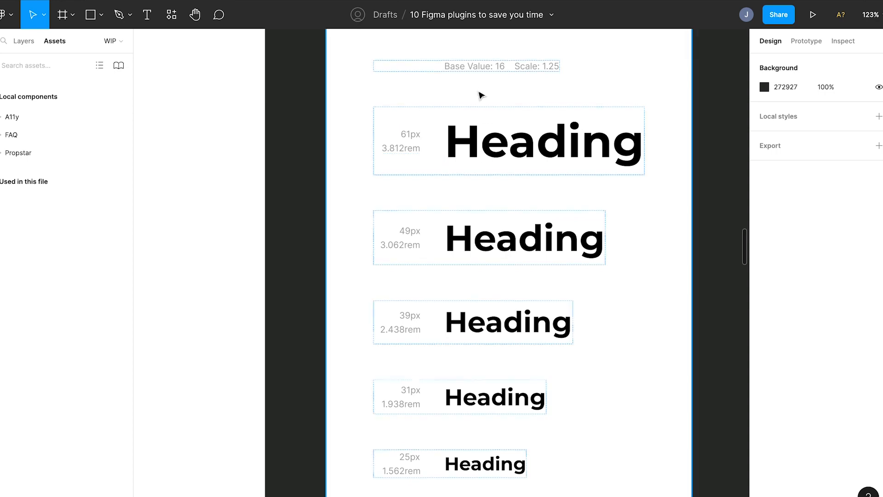
pyautogui.scroll(-2, 474, 156)
pyautogui.hscroll(1, 473, 156)
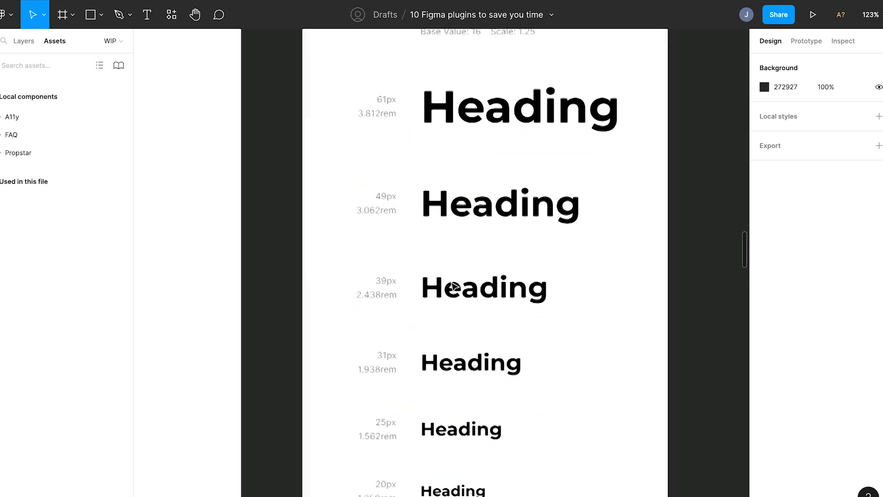
pyautogui.scroll(-4, 453, 286)
pyautogui.hscroll(2, 453, 286)
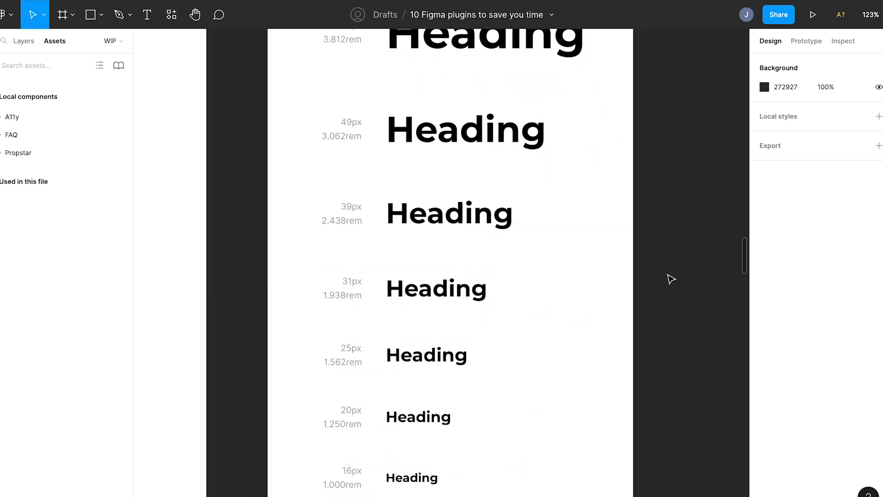
pyautogui.scroll(-6, 670, 277)
pyautogui.hscroll(1, 670, 278)
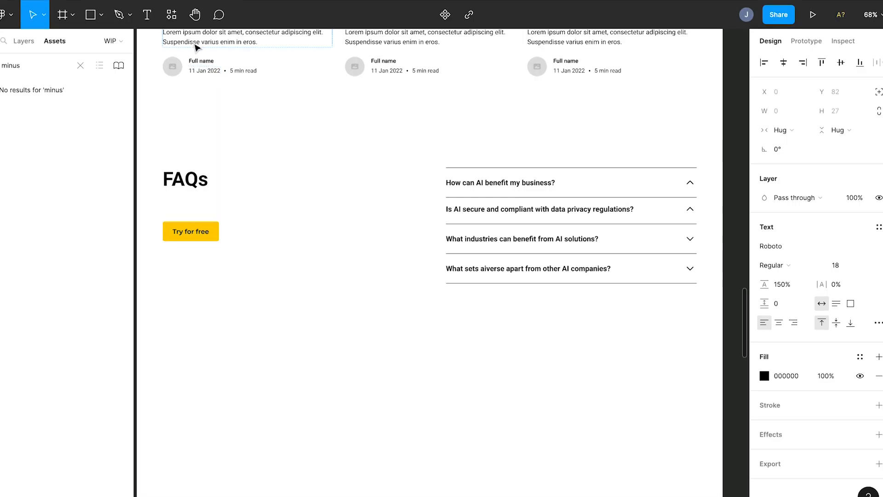
# Find the Lorem Ipsum plugin with "loren ipsum", run it and generate 2 sentences for the empty text layer under the FAQs heading.
pyautogui.hotkey('shift', 'i')
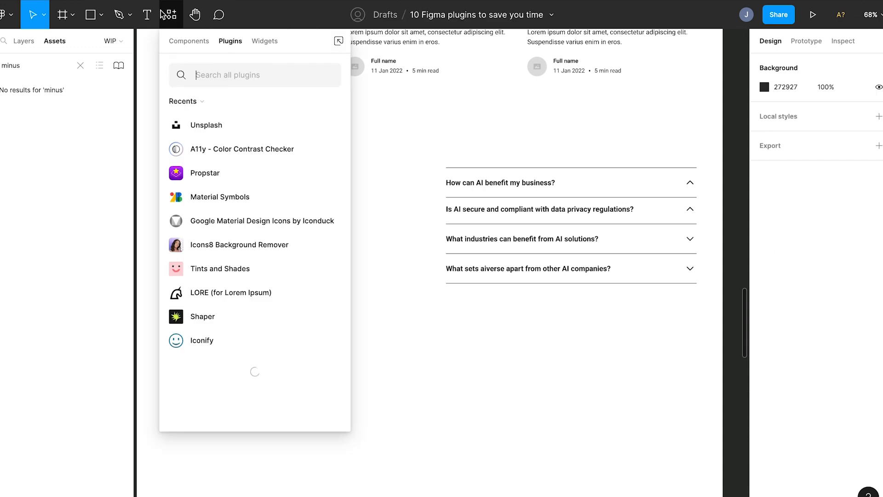
pyautogui.write('loren ipsu')
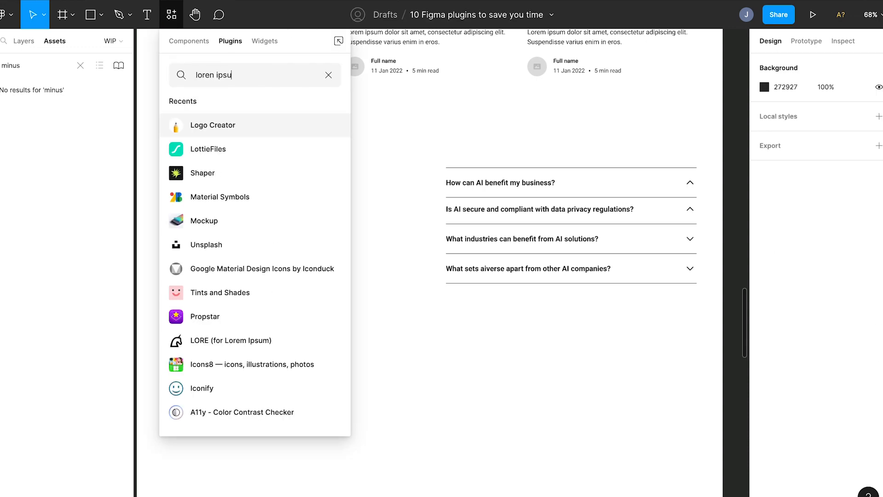
pyautogui.write('m')
pyautogui.click(220, 337)
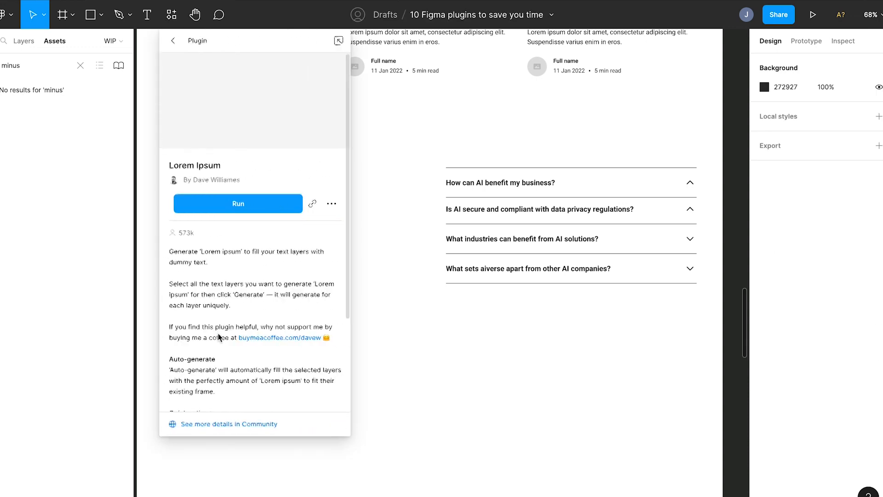
pyautogui.click(245, 203)
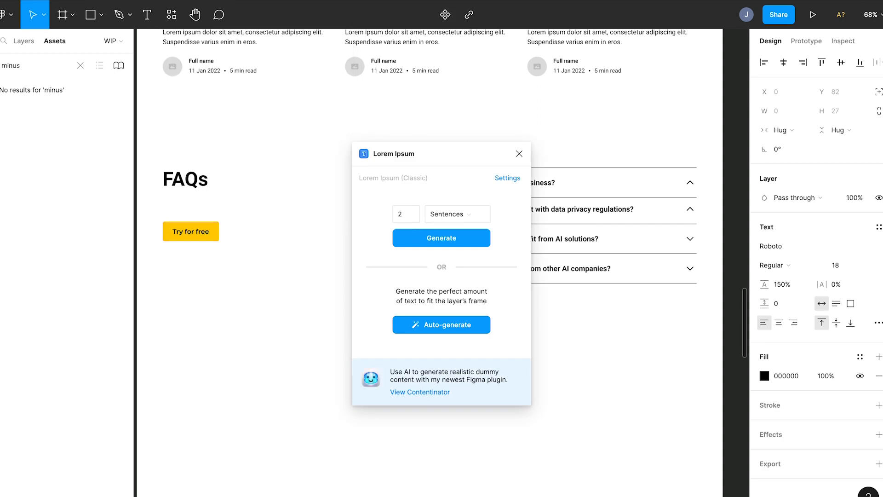
pyautogui.click(485, 237)
# Run the Lorem Ipsum plugin again and generate 2 sentences for the answer under "How can AI benefit my business?".
pyautogui.click(501, 188)
pyautogui.scroll(3, 501, 189)
pyautogui.click(175, 13)
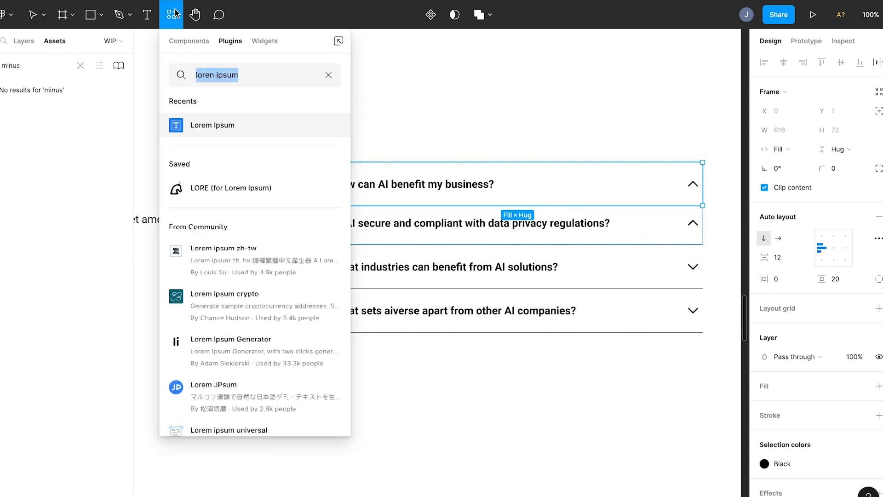
pyautogui.click(242, 121)
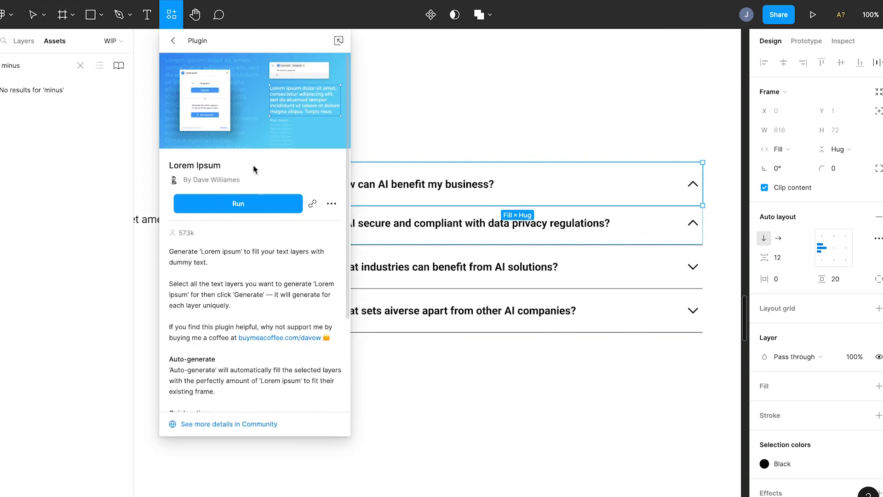
pyautogui.click(252, 199)
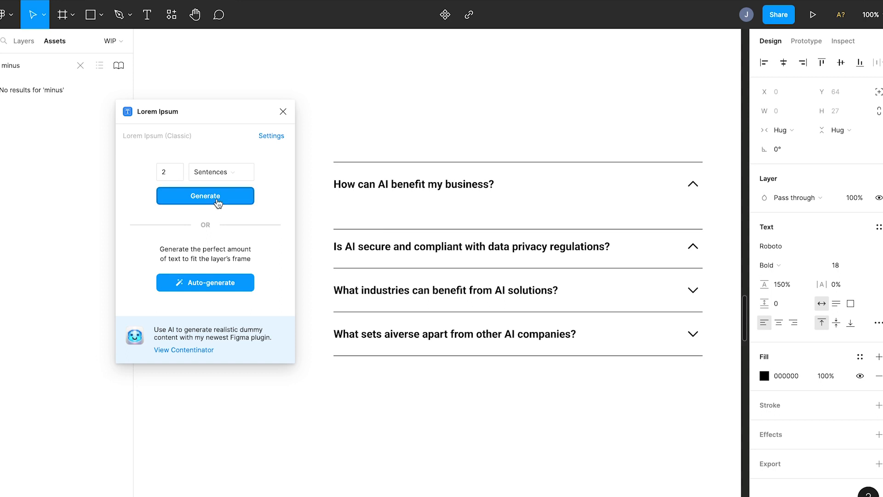
pyautogui.click(205, 195)
# Set the font weight of the answer under "How can AI benefit my business?" to Regular.
pyautogui.click(768, 265)
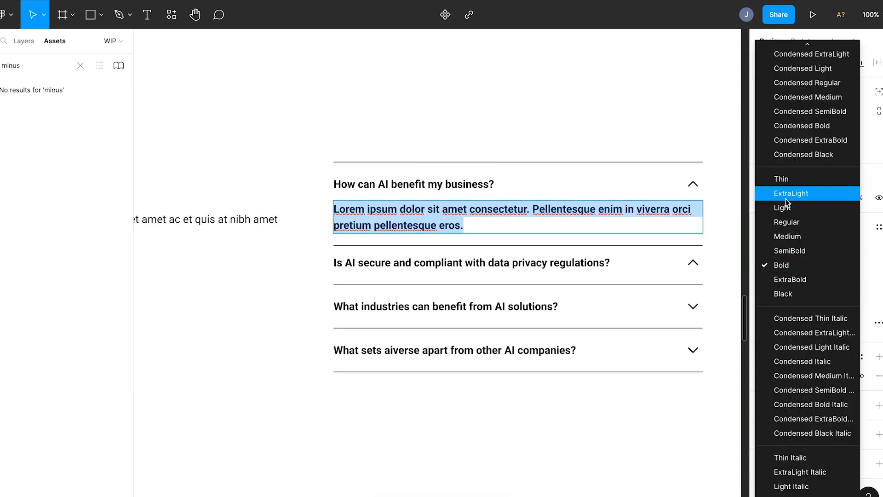
pyautogui.click(794, 225)
pyautogui.press('Escape')
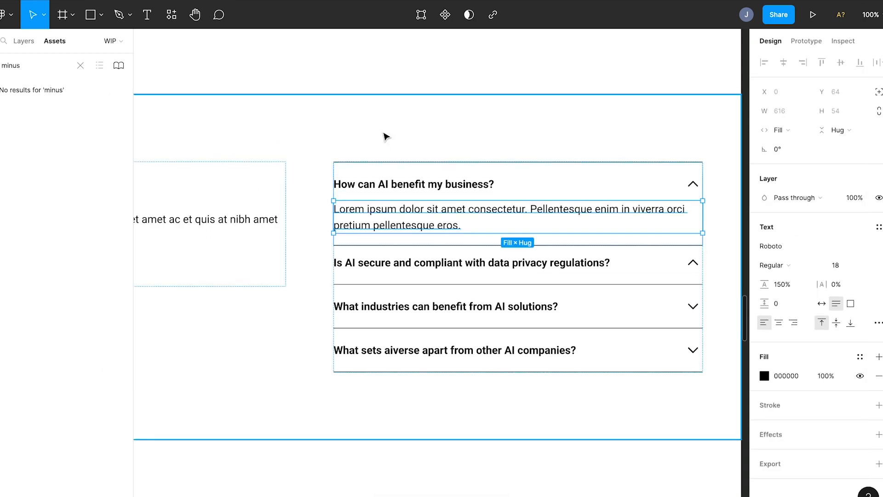
# Set the width of the empty answer text under "Is AI secure and compliant with data privacy regulations?" to Fill.
pyautogui.click(386, 275)
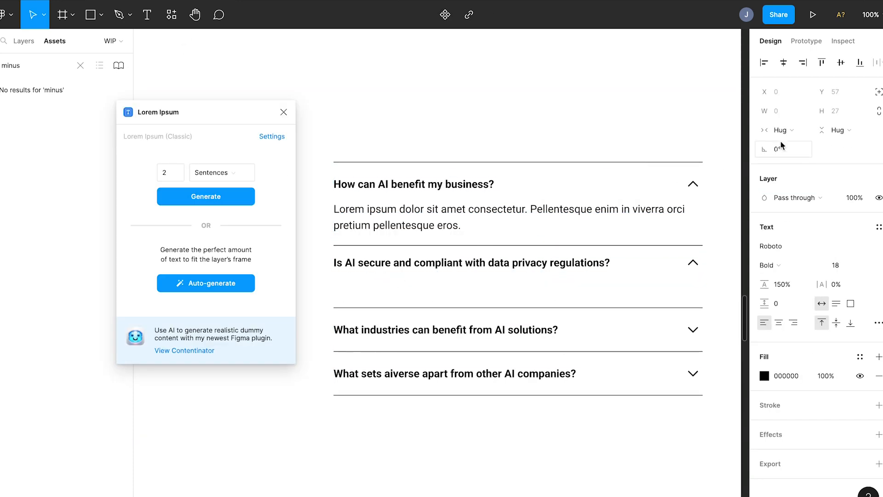
pyautogui.click(780, 131)
pyautogui.click(791, 144)
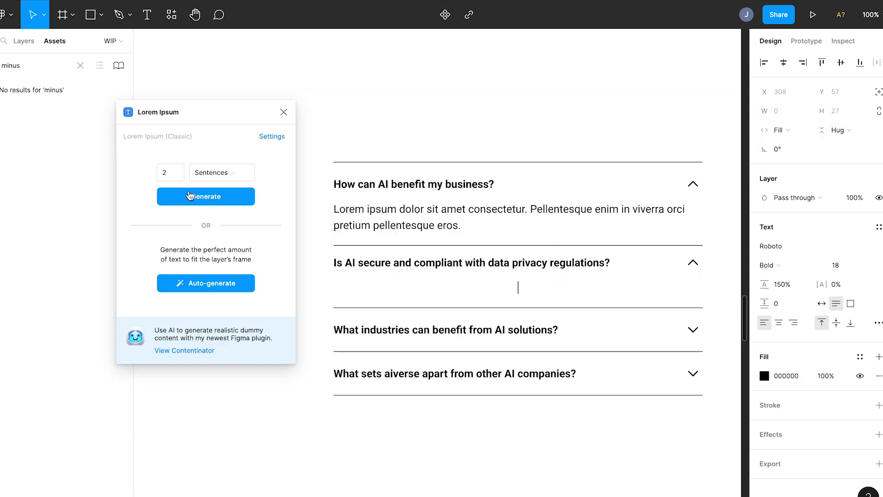
# Generate 1 paragraph of lorem ipsum for the answer to the data privacy question and check the FAQ section.
pyautogui.click(218, 177)
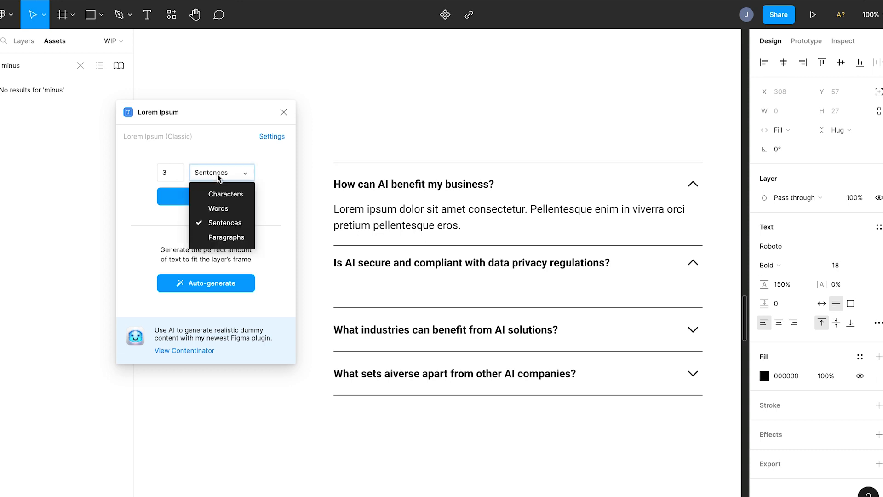
pyautogui.click(225, 236)
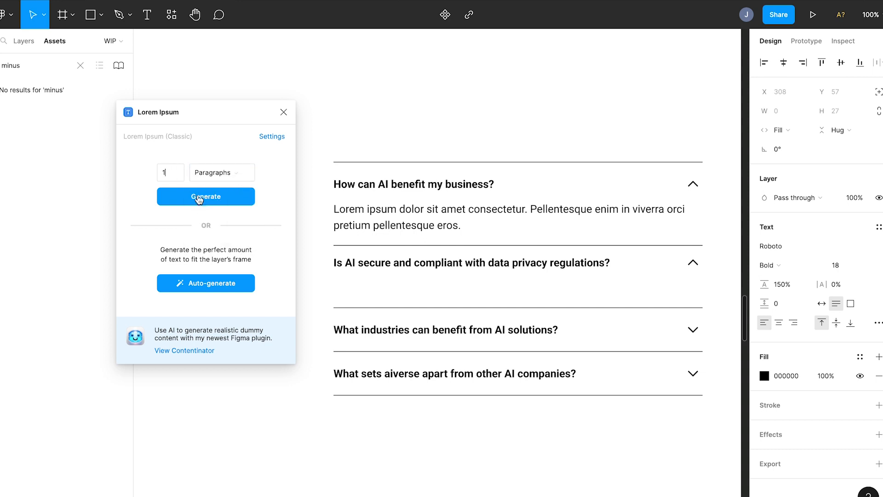
pyautogui.click(203, 203)
pyautogui.click(710, 282)
pyautogui.scroll(-5, 722, 278)
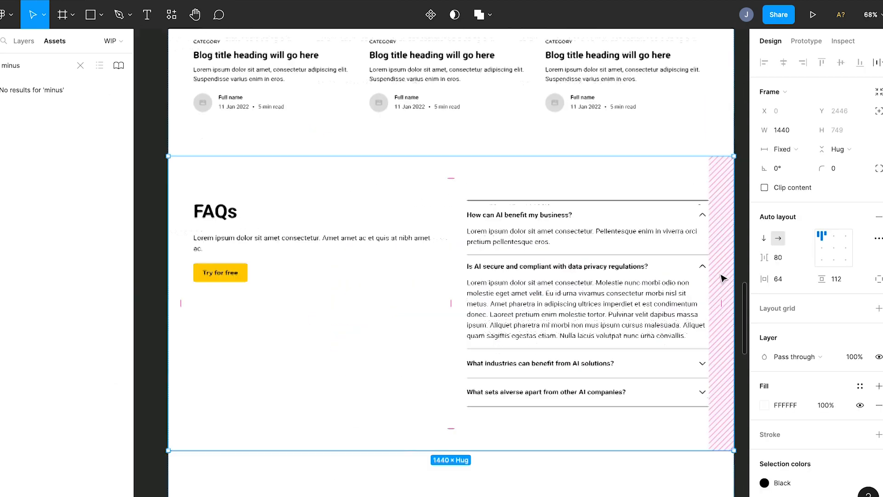
pyautogui.hscroll(3, 723, 278)
pyautogui.press('Escape')
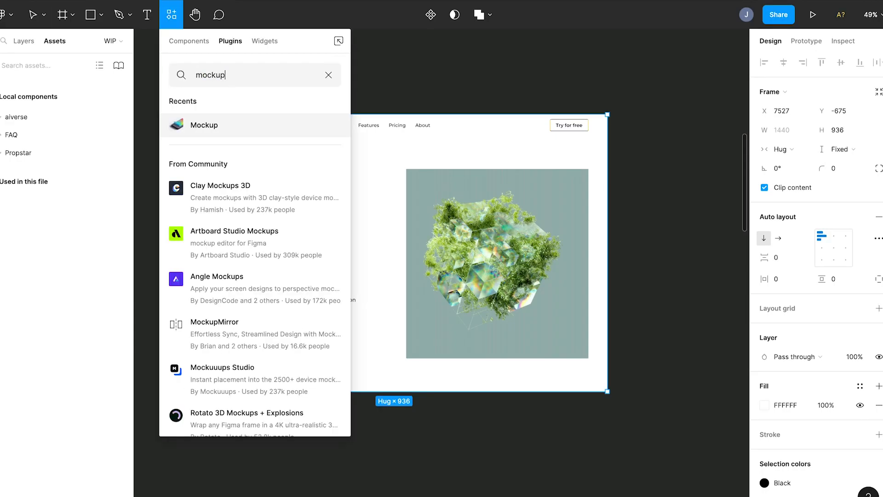
# Run the Mockup plugin with the aiverse hero frame selected.
pyautogui.click(234, 125)
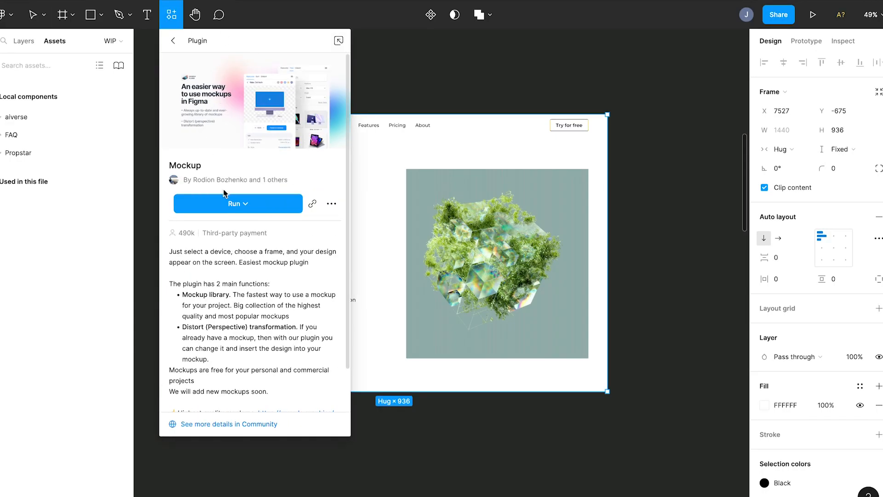
pyautogui.click(231, 204)
pyautogui.click(222, 228)
# Browse all of the Latest Free Mockups and choose the angled Mac Studio display.
pyautogui.scroll(-5, 727, 223)
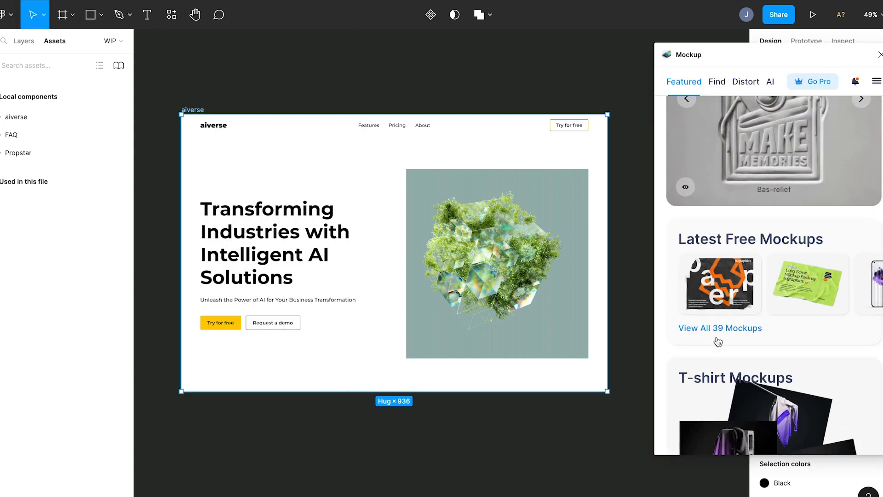
pyautogui.click(717, 340)
pyautogui.scroll(-3, 793, 244)
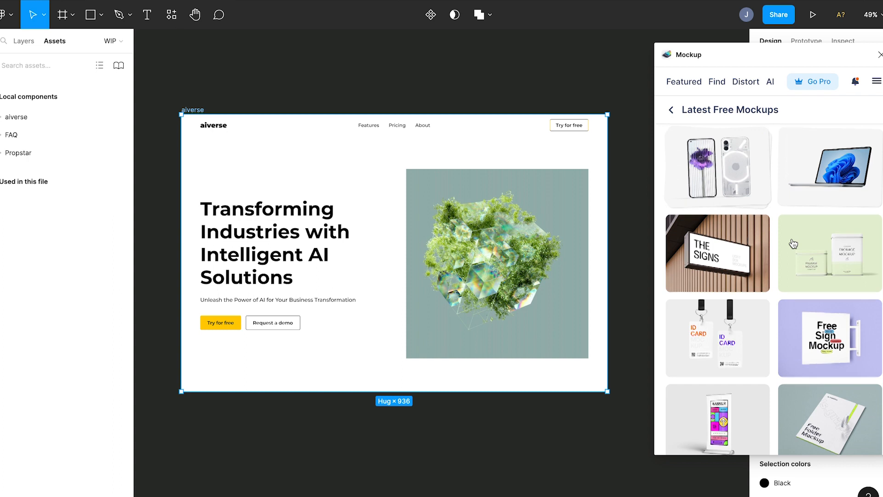
pyautogui.scroll(-7, 793, 243)
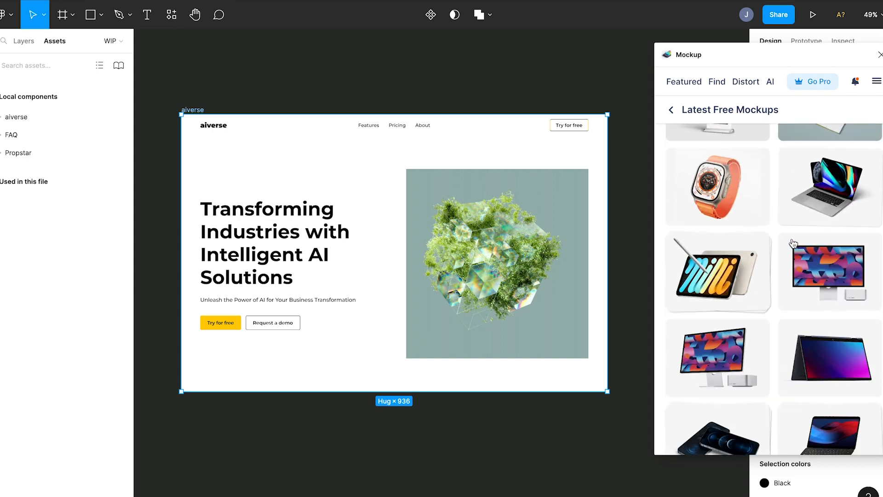
pyautogui.scroll(-3, 793, 244)
pyautogui.click(711, 299)
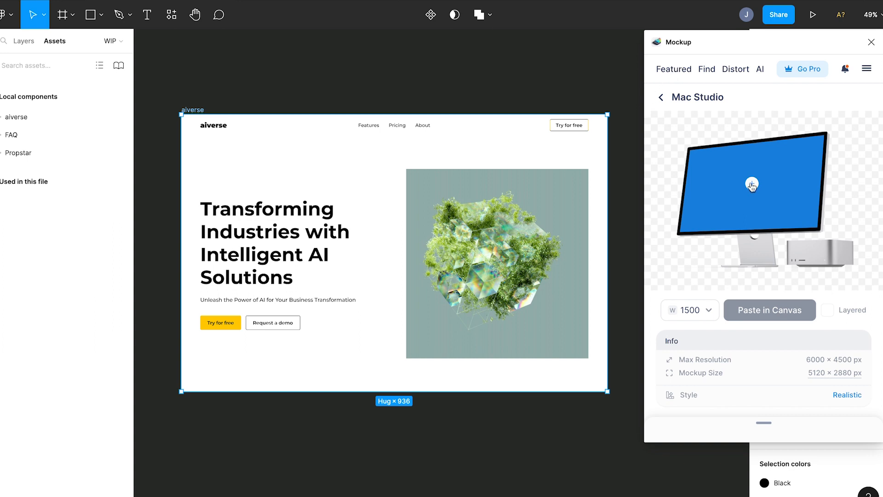
# Fill the Mac Studio screen with the cropped aiverse frame and paste the mockup into the canvas at width 1500.
pyautogui.click(751, 184)
pyautogui.click(433, 142)
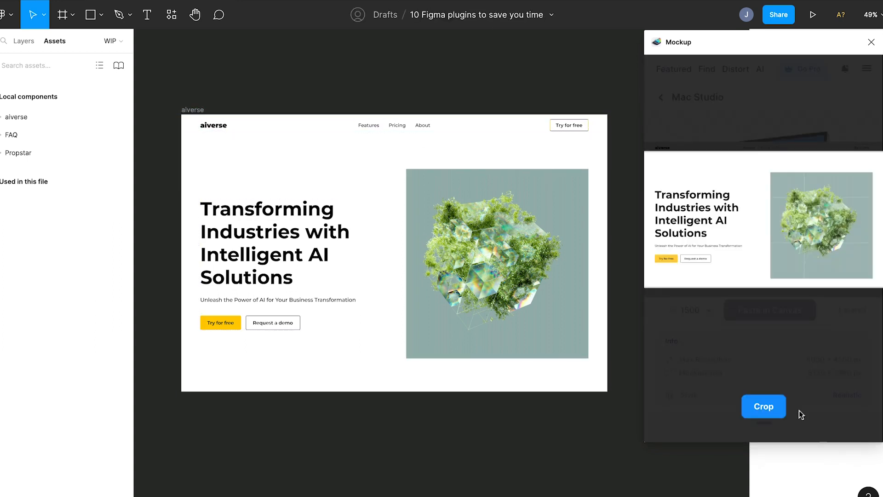
pyautogui.click(765, 405)
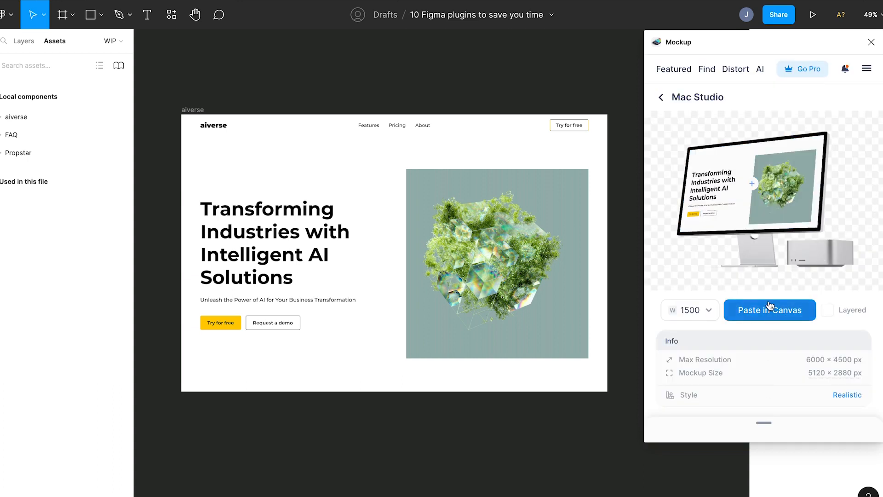
pyautogui.click(770, 308)
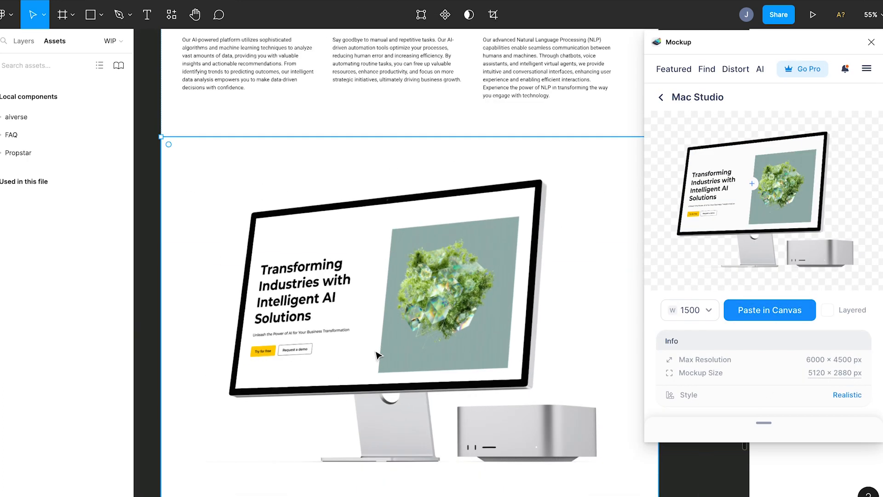
# Hide the interface and review the page design from the hero through the articles, FAQs and feature columns.
pyautogui.hotkey('ctrl', '\\')
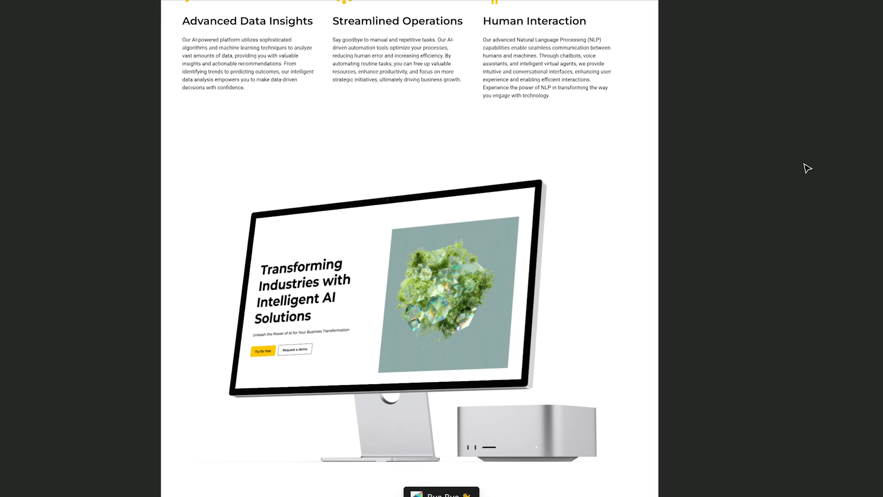
pyautogui.scroll(-2, 808, 168)
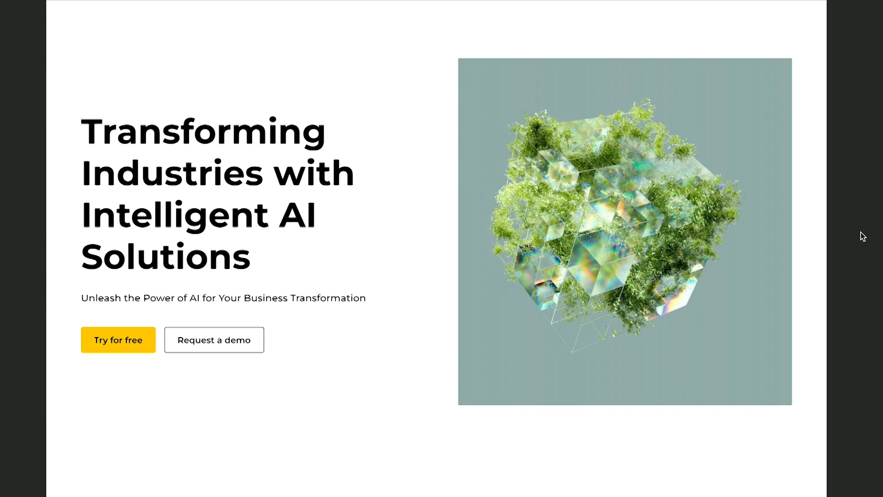
pyautogui.scroll(-5, 862, 236)
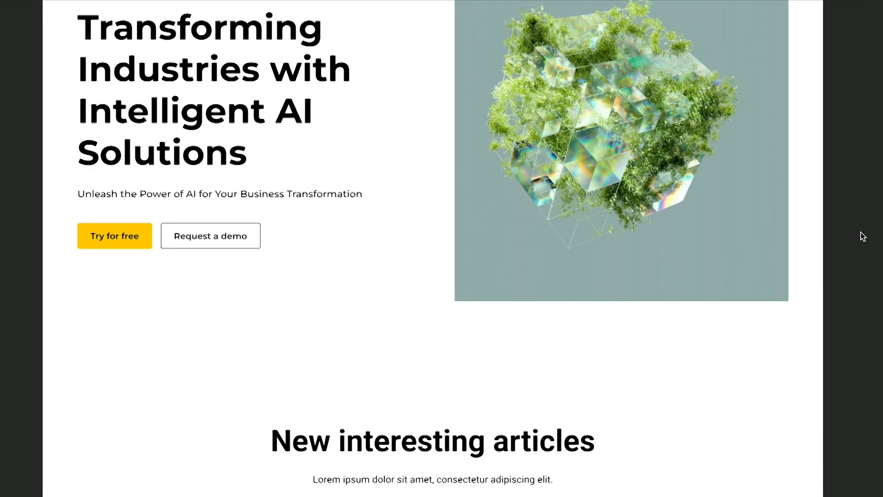
pyautogui.scroll(-10, 862, 237)
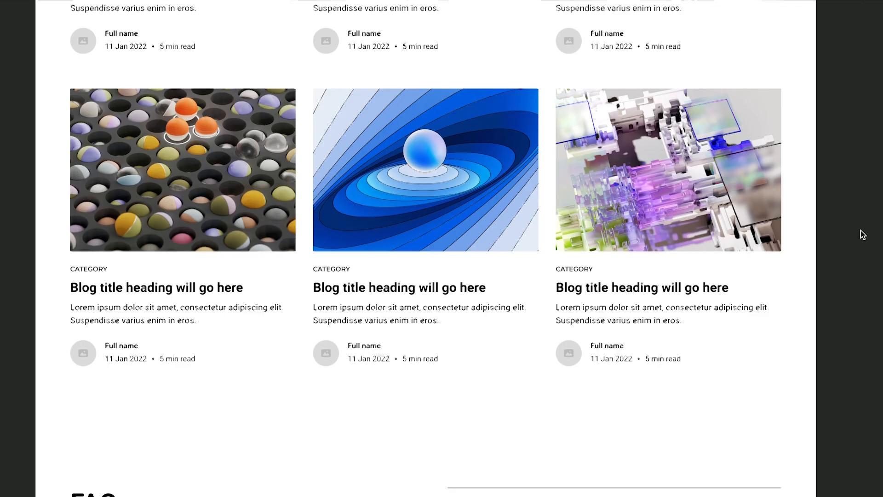
pyautogui.scroll(-7, 863, 235)
pyautogui.scroll(-14, 862, 235)
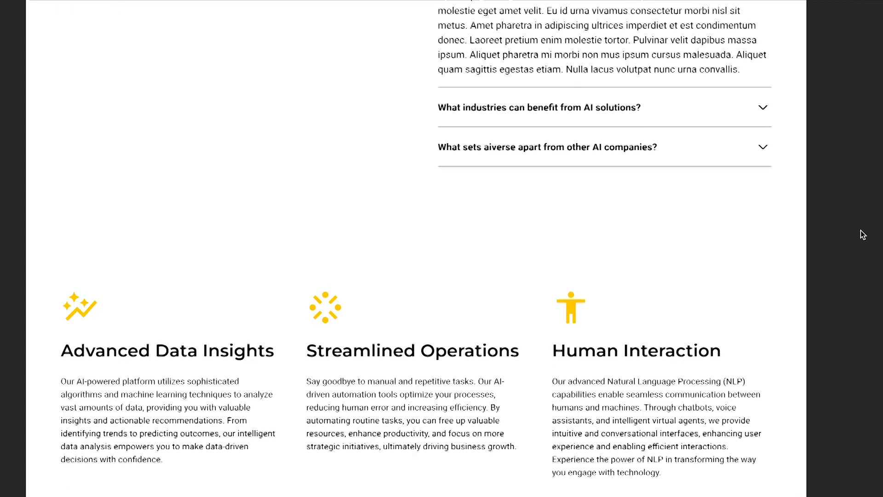